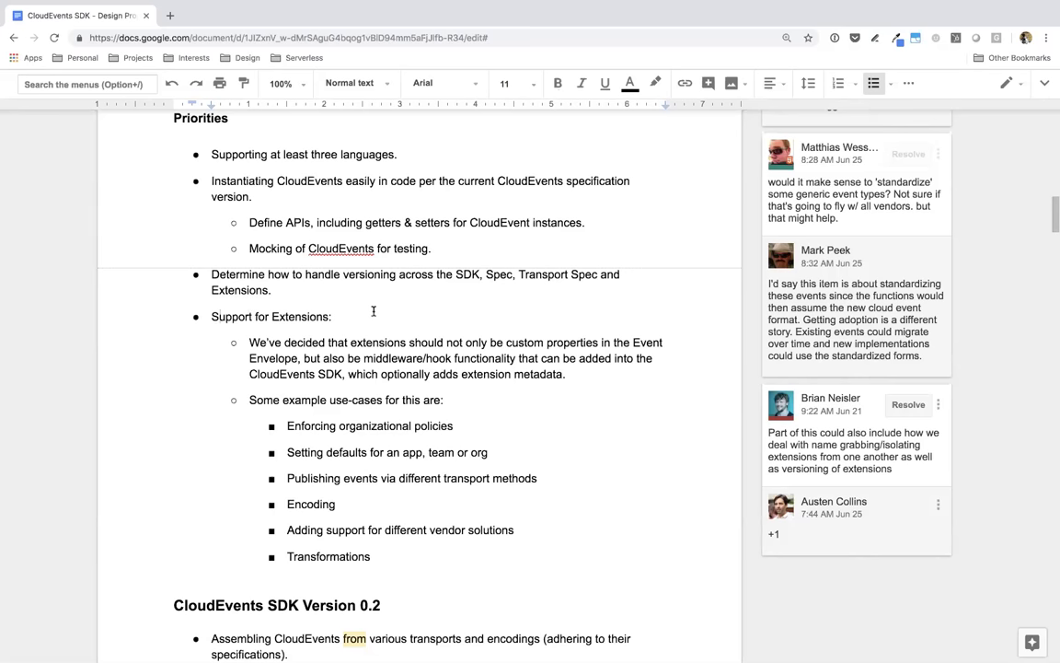
Scroll back to the proposal's title and its September 18, 2018 Agenda.
{"action": "scroll", "coordinate": [374, 312], "scroll_direction": "down", "scroll_amount": 1}
{"action": "scroll", "coordinate": [373, 311], "scroll_direction": "up", "scroll_amount": 1}
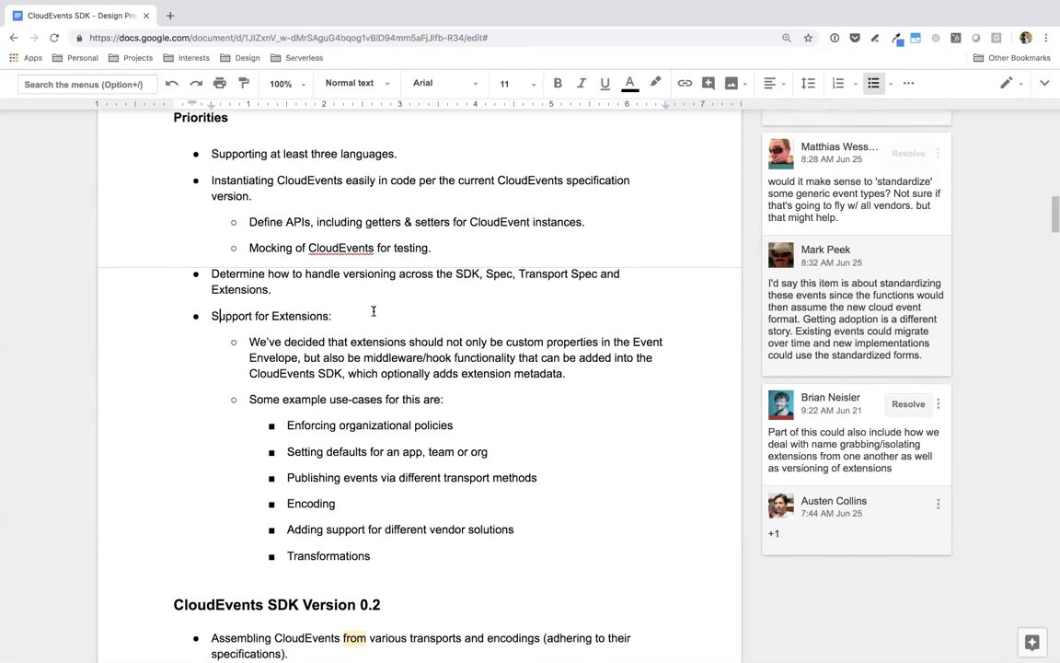
{"action": "scroll", "coordinate": [373, 311], "scroll_direction": "up", "scroll_amount": 3}
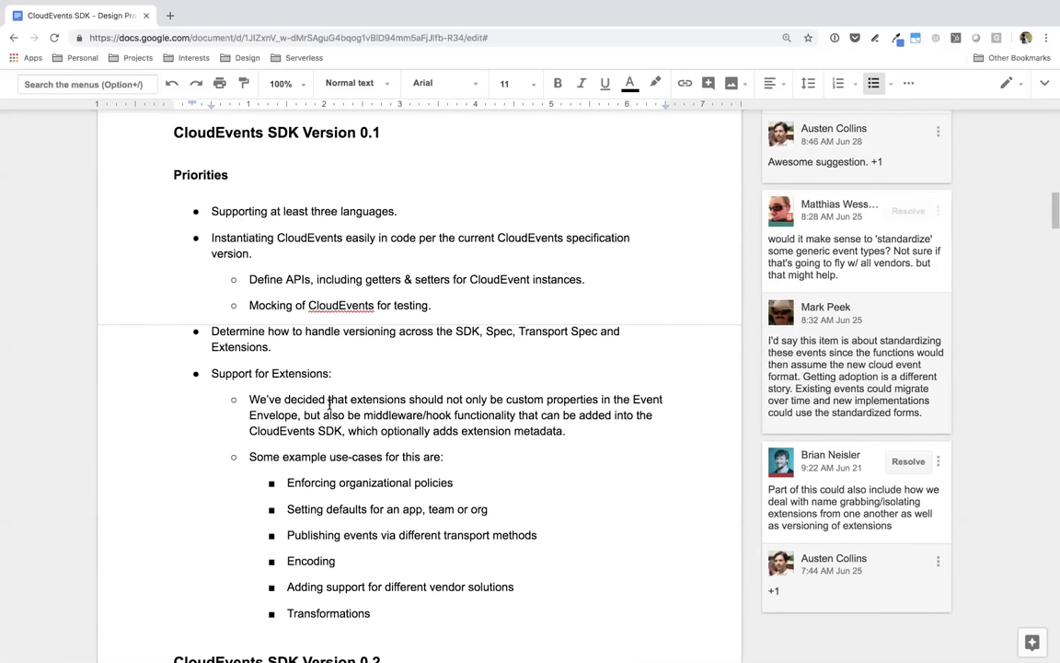
{"action": "scroll", "coordinate": [330, 404], "scroll_direction": "down", "scroll_amount": 1}
{"action": "scroll", "coordinate": [330, 404], "scroll_direction": "down", "scroll_amount": 4}
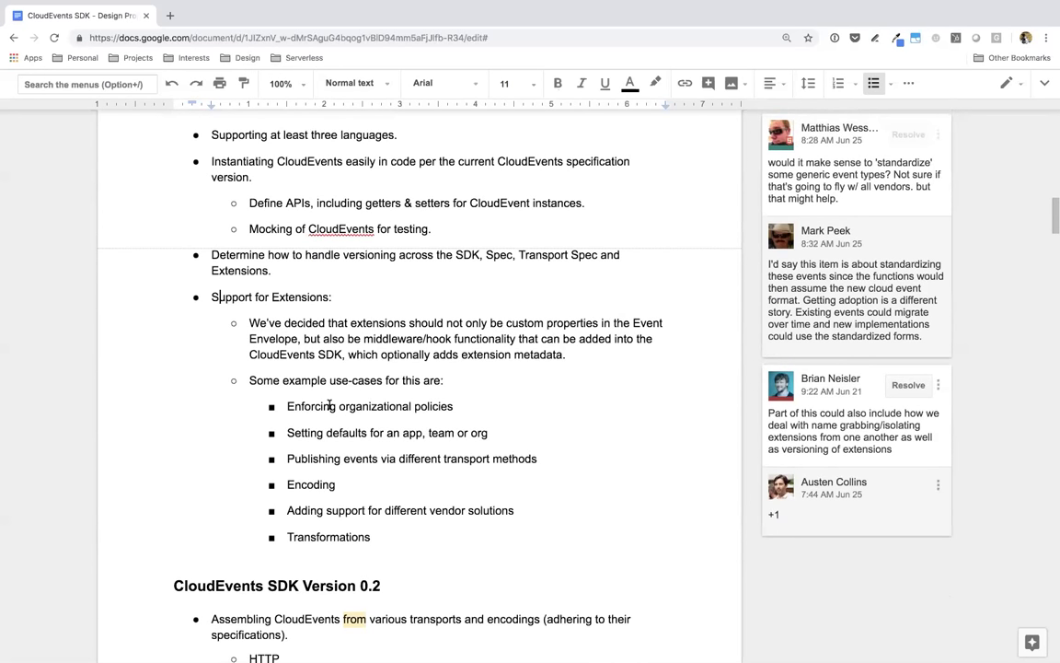
{"action": "scroll", "coordinate": [330, 404], "scroll_direction": "up", "scroll_amount": 5}
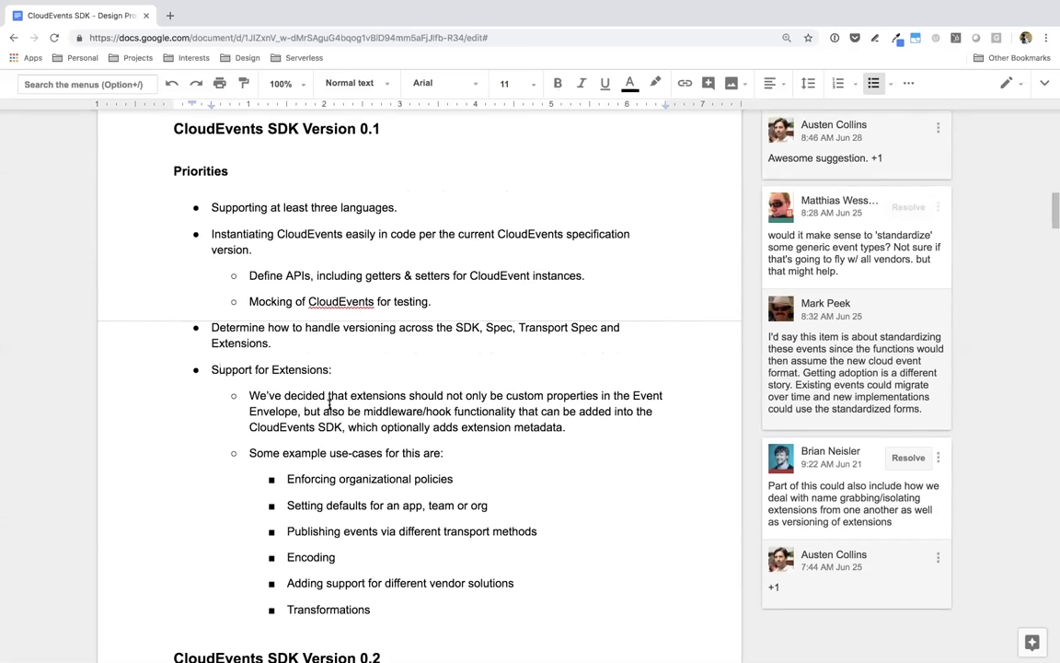
{"action": "scroll", "coordinate": [329, 405], "scroll_direction": "up", "scroll_amount": 8}
{"action": "scroll", "coordinate": [329, 404], "scroll_direction": "up", "scroll_amount": 15}
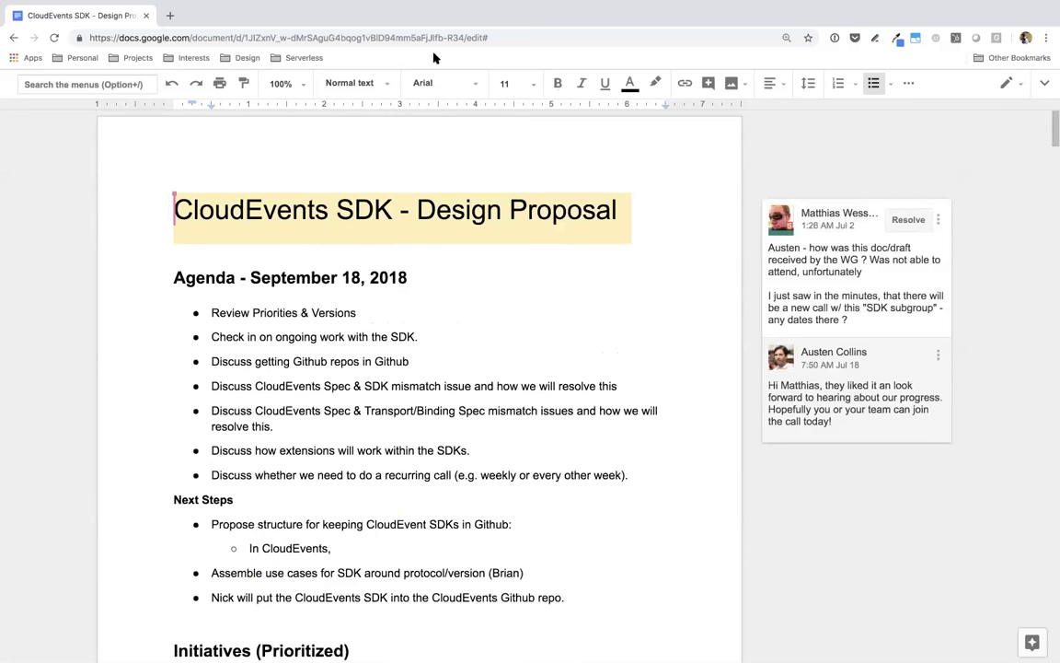
Select the document's web address and delete a character from it.
{"action": "left_click", "coordinate": [395, 38]}
{"action": "left_click", "coordinate": [463, 39]}
{"action": "key", "text": "BackSpace"}
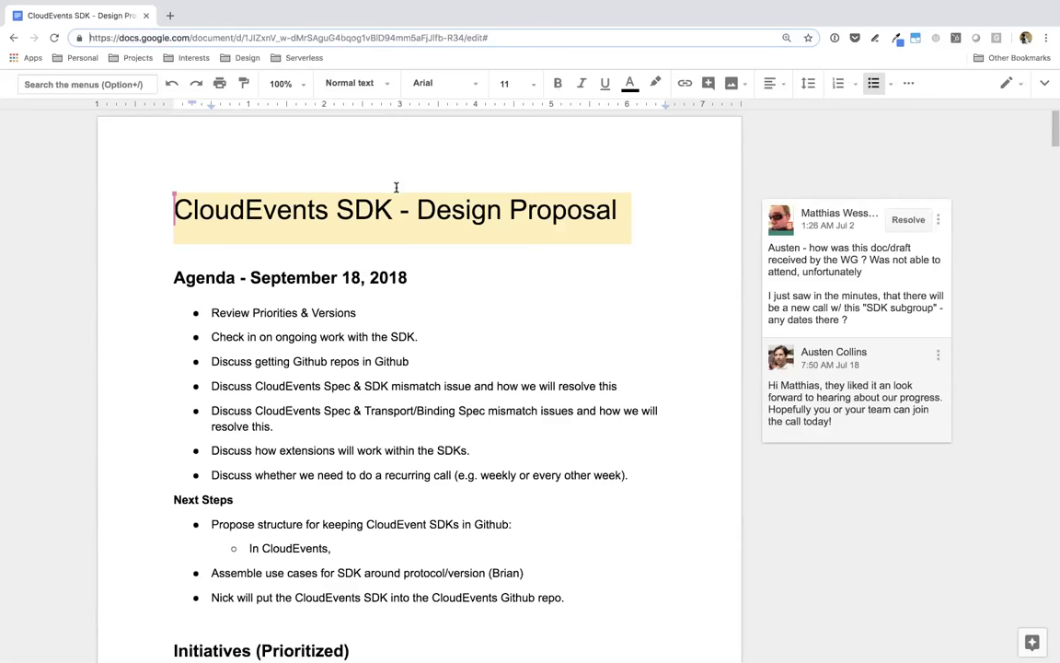
Scroll down to the Roadmap's CloudEvents SDK Version 0.1 priorities.
{"action": "scroll", "coordinate": [405, 248], "scroll_direction": "down", "scroll_amount": 3}
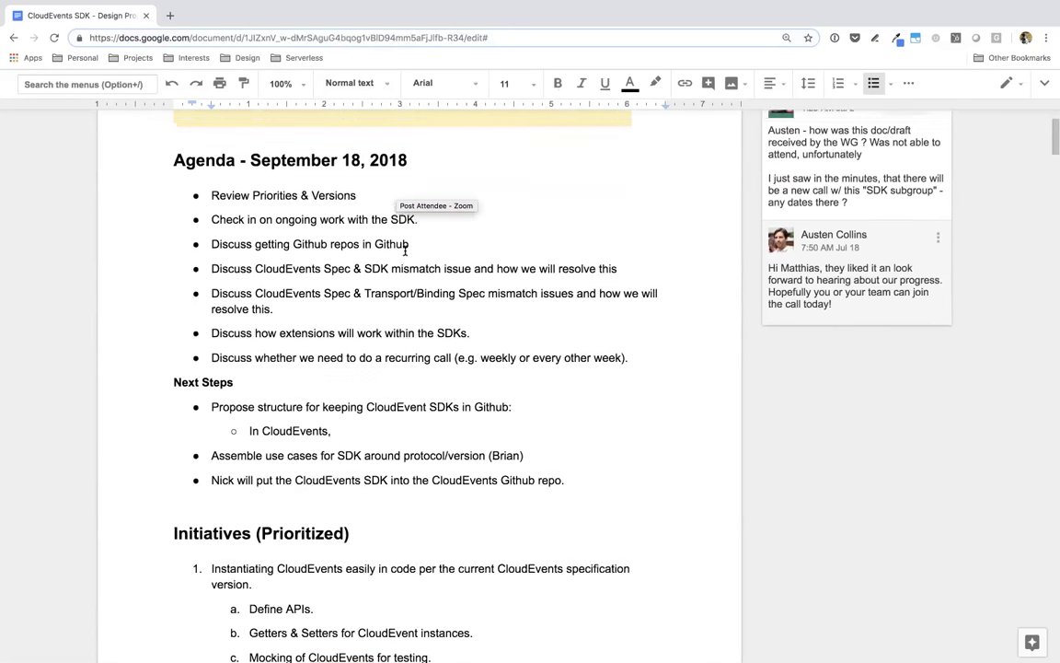
{"action": "scroll", "coordinate": [405, 250], "scroll_direction": "up", "scroll_amount": 1}
{"action": "scroll", "coordinate": [405, 250], "scroll_direction": "down", "scroll_amount": 10}
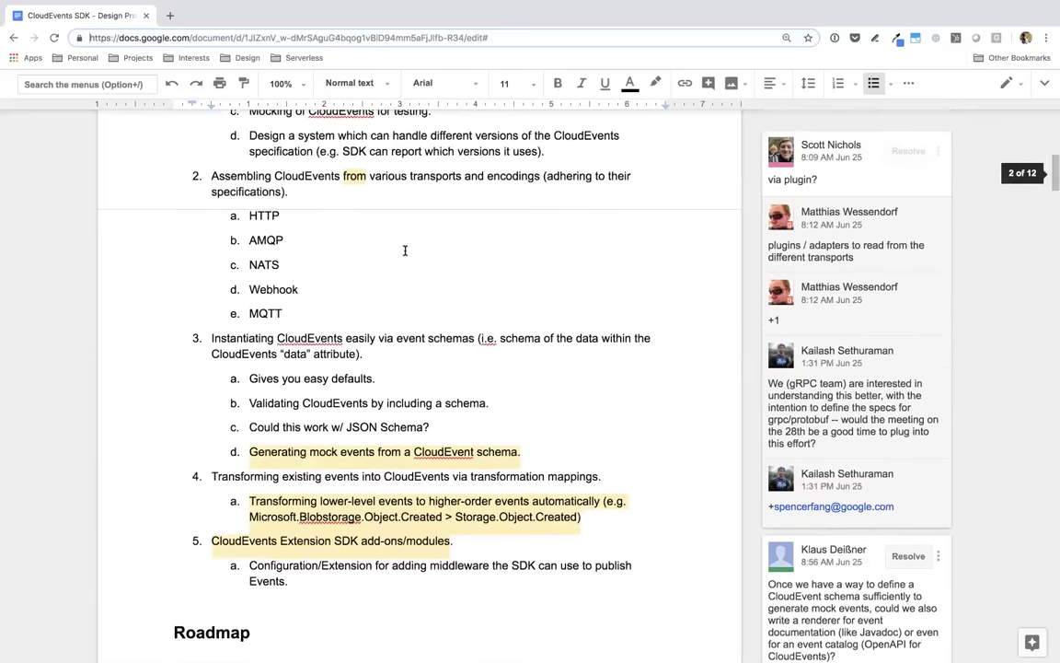
{"action": "scroll", "coordinate": [405, 251], "scroll_direction": "down", "scroll_amount": 2}
{"action": "scroll", "coordinate": [405, 251], "scroll_direction": "up", "scroll_amount": 4}
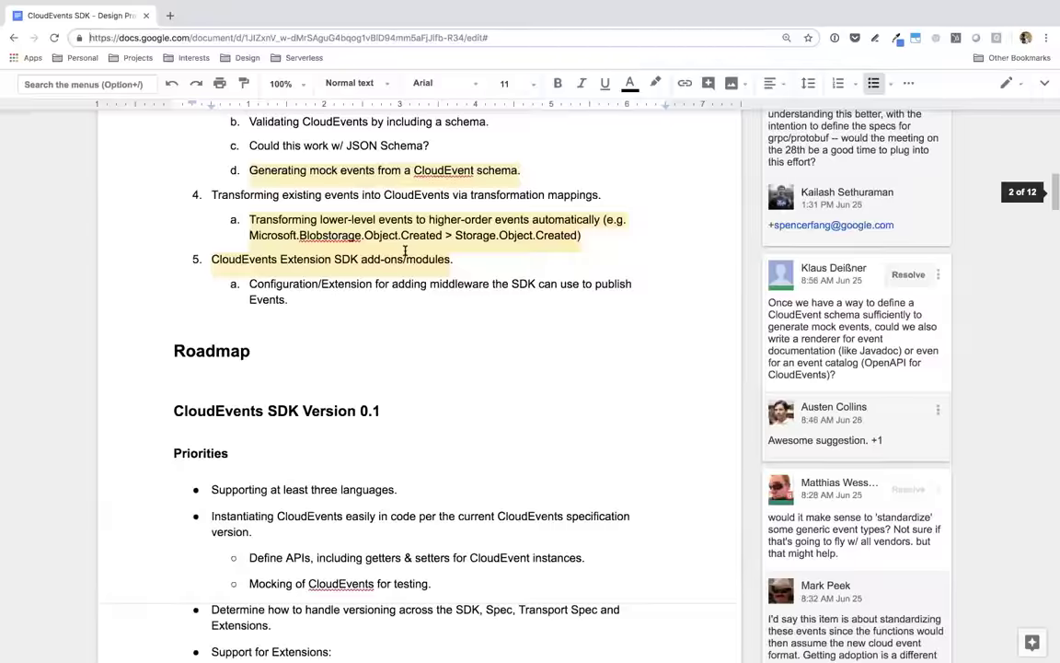
{"action": "scroll", "coordinate": [405, 251], "scroll_direction": "down", "scroll_amount": 4}
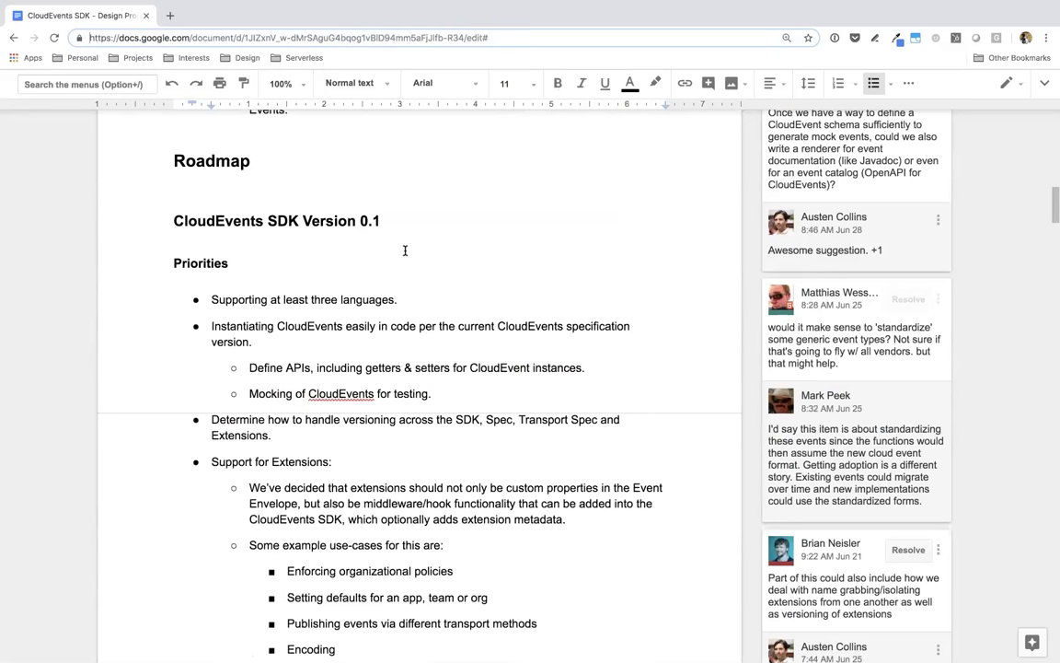
{"action": "scroll", "coordinate": [405, 250], "scroll_direction": "down", "scroll_amount": 1}
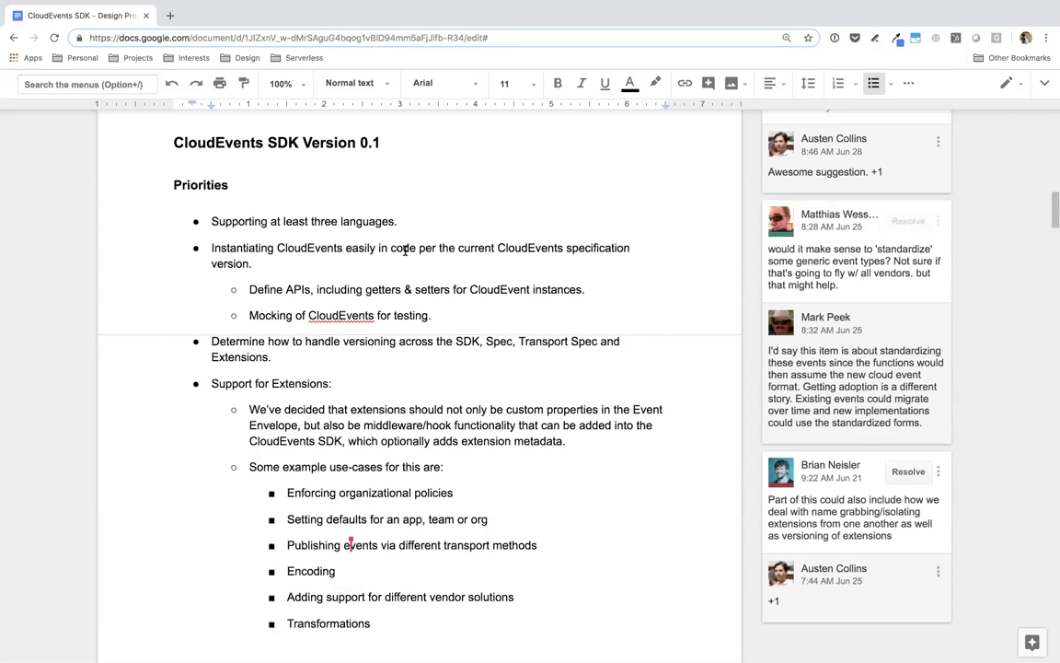
Place the caret after the use-cases line and scroll down to Project Structure and Volunteers.
{"action": "left_click", "coordinate": [530, 479]}
{"action": "scroll", "coordinate": [530, 485], "scroll_direction": "down", "scroll_amount": 1}
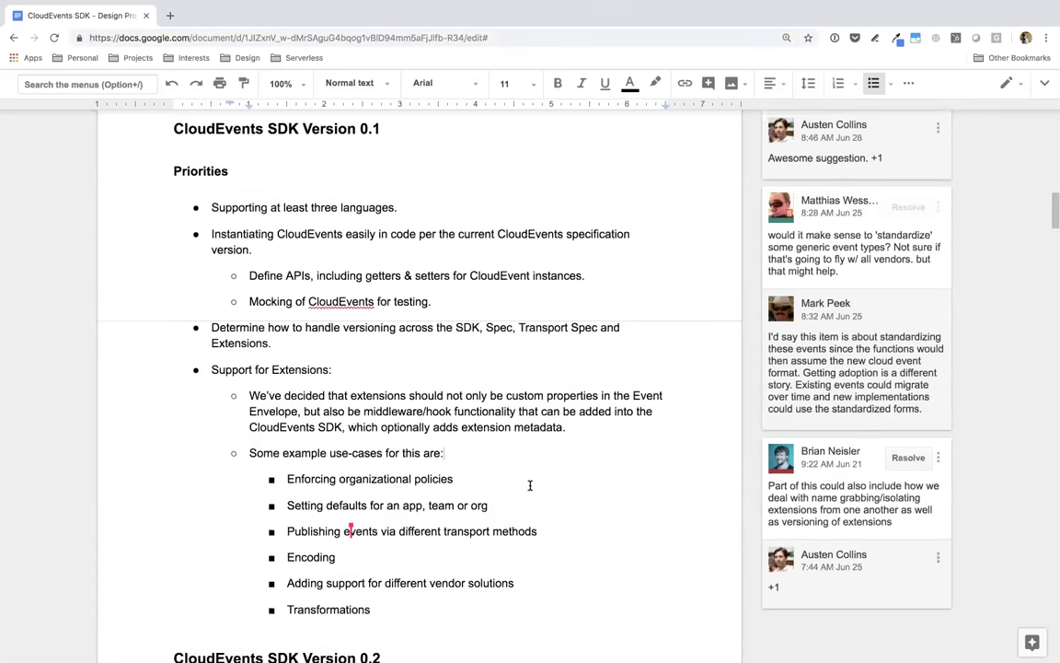
{"action": "scroll", "coordinate": [530, 485], "scroll_direction": "up", "scroll_amount": 1}
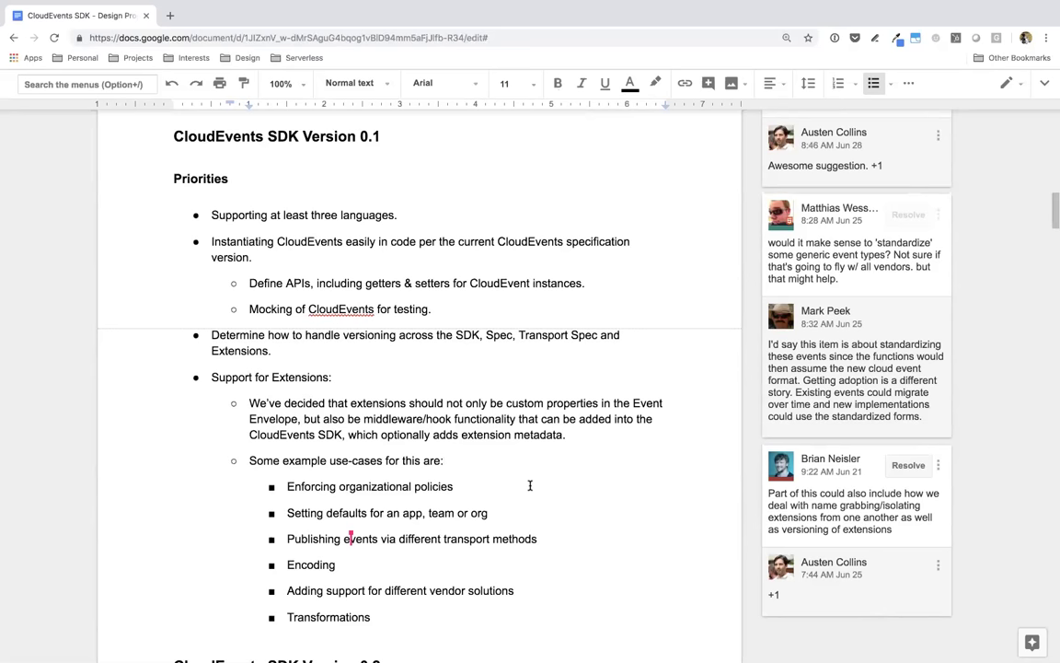
{"action": "scroll", "coordinate": [530, 485], "scroll_direction": "down", "scroll_amount": 1}
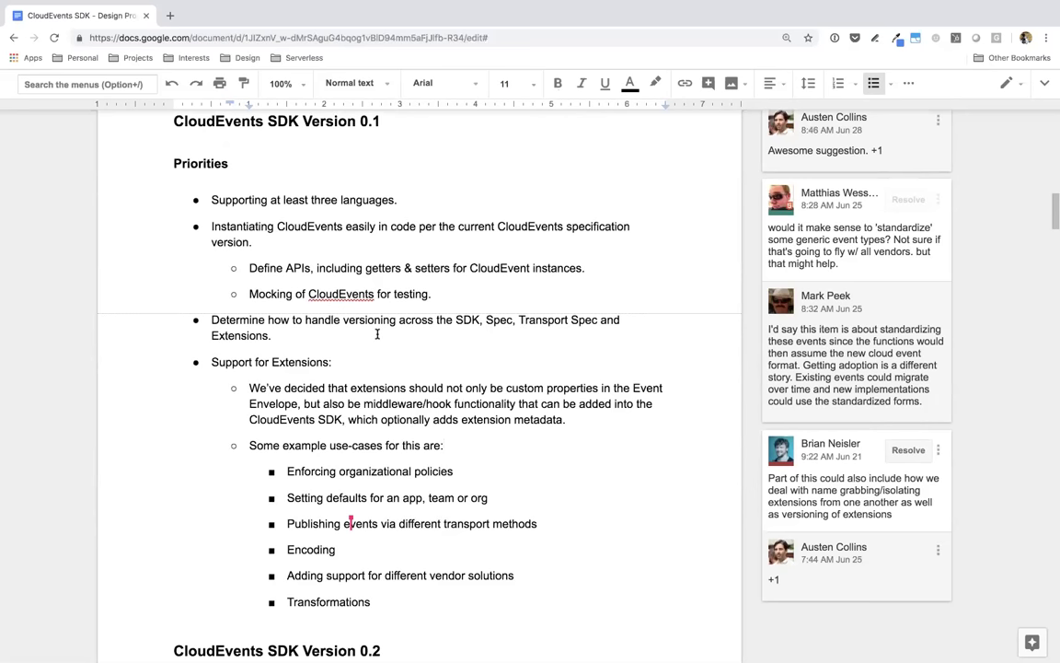
{"action": "scroll", "coordinate": [377, 334], "scroll_direction": "up", "scroll_amount": 1}
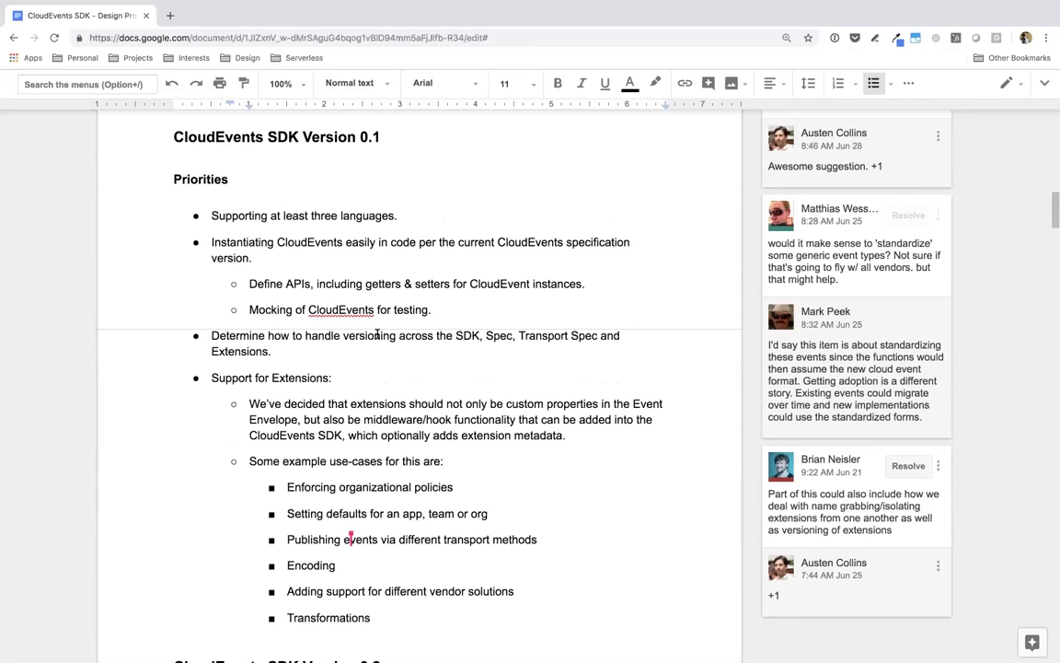
{"action": "scroll", "coordinate": [378, 334], "scroll_direction": "down", "scroll_amount": 15}
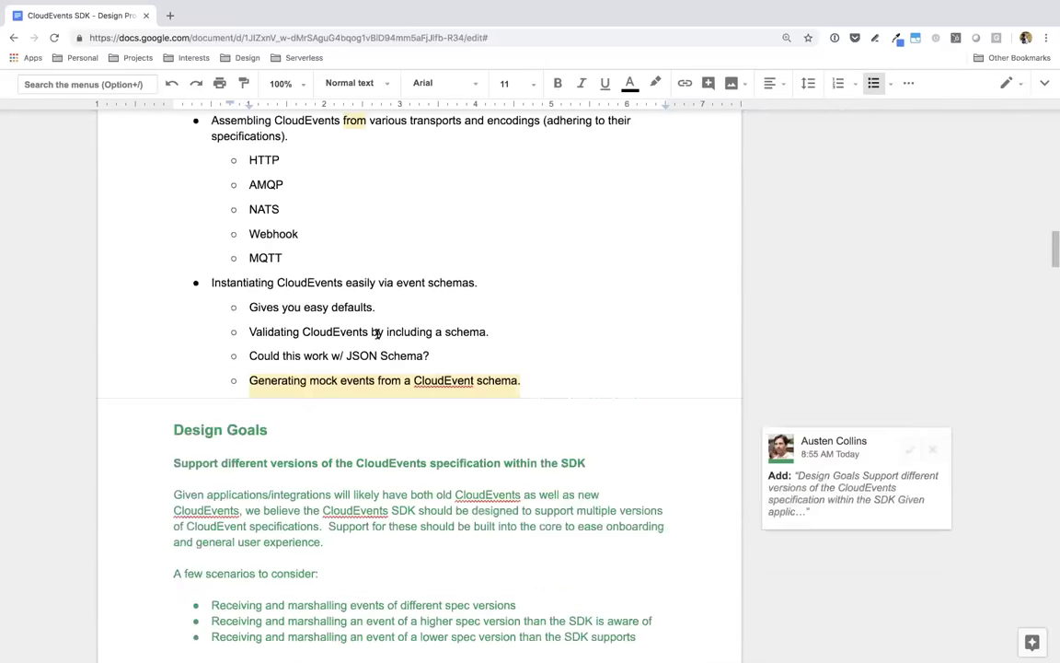
{"action": "scroll", "coordinate": [377, 334], "scroll_direction": "down", "scroll_amount": 10}
Promote the Java, Go, Javascript and Python volunteer entries to top-level bullets.
{"action": "scroll", "coordinate": [376, 333], "scroll_direction": "up", "scroll_amount": 5}
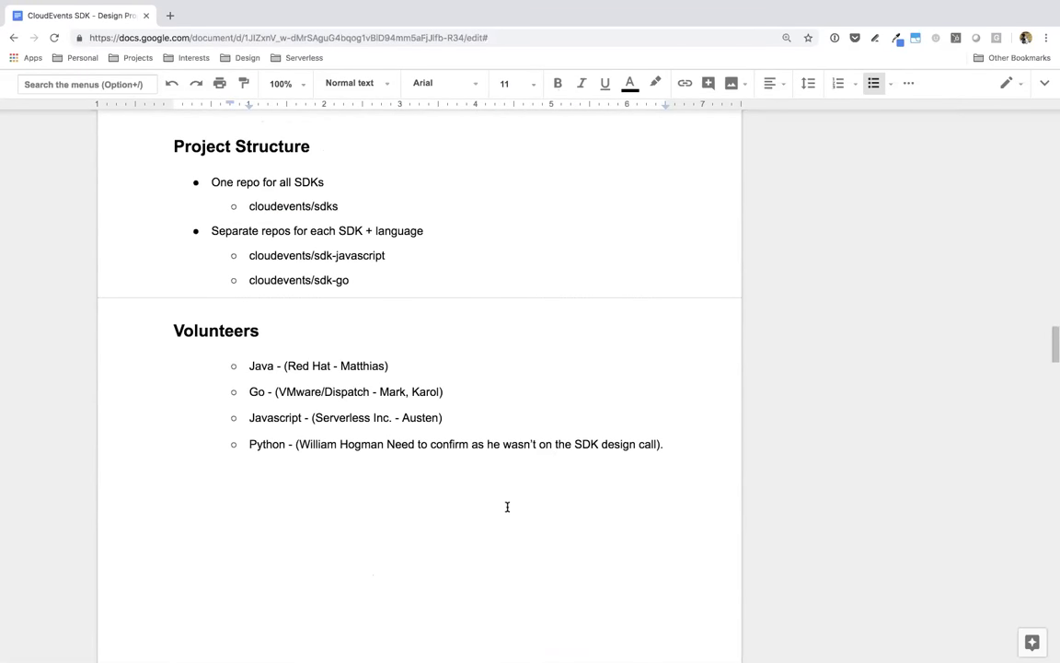
{"action": "double_click", "coordinate": [257, 366]}
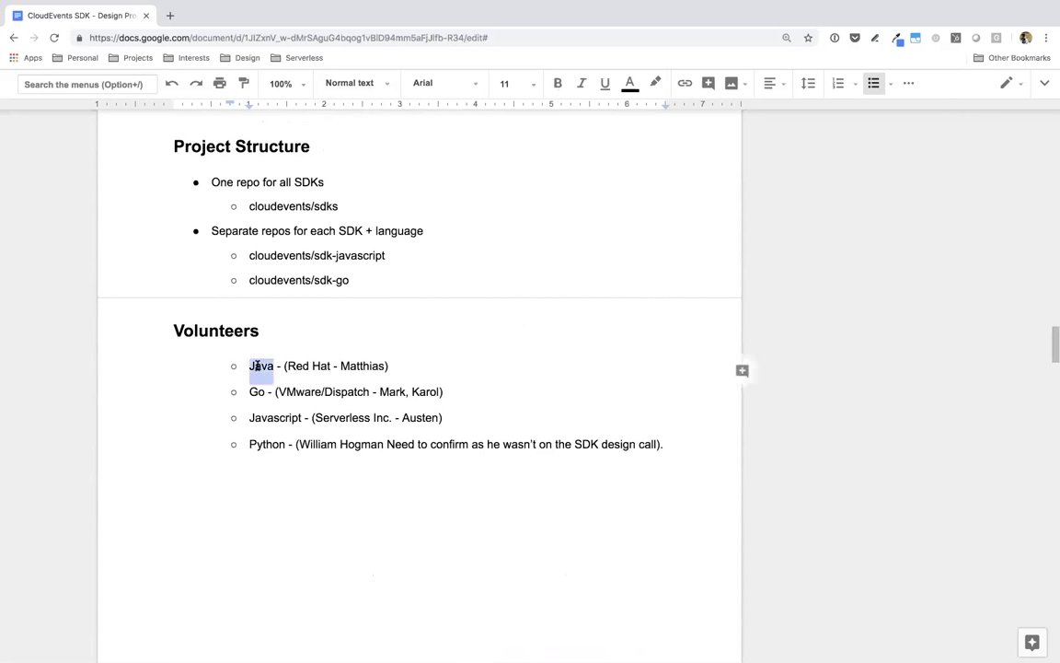
{"action": "left_click_drag", "start_coordinate": [277, 391], "coordinate": [355, 391]}
{"action": "left_click", "coordinate": [356, 392]}
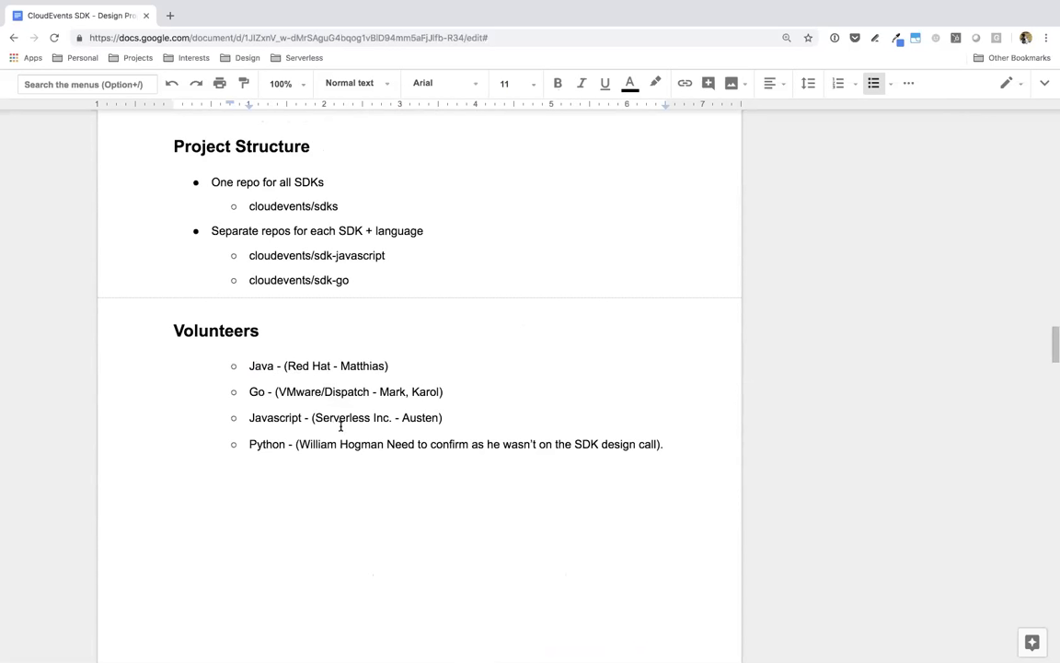
{"action": "double_click", "coordinate": [280, 418]}
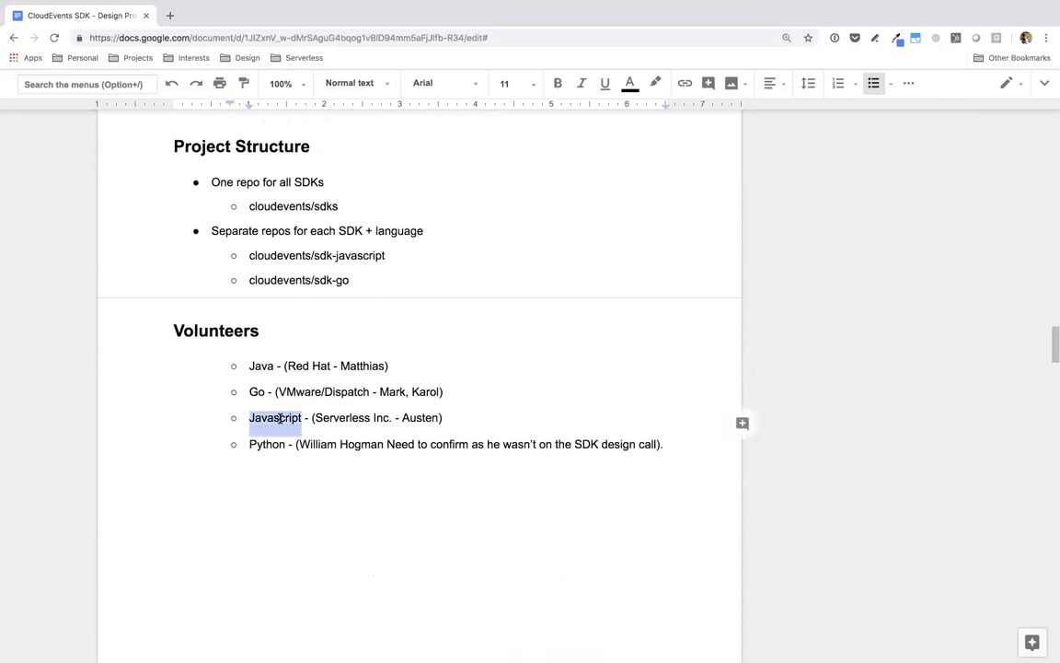
{"action": "left_click", "coordinate": [315, 417]}
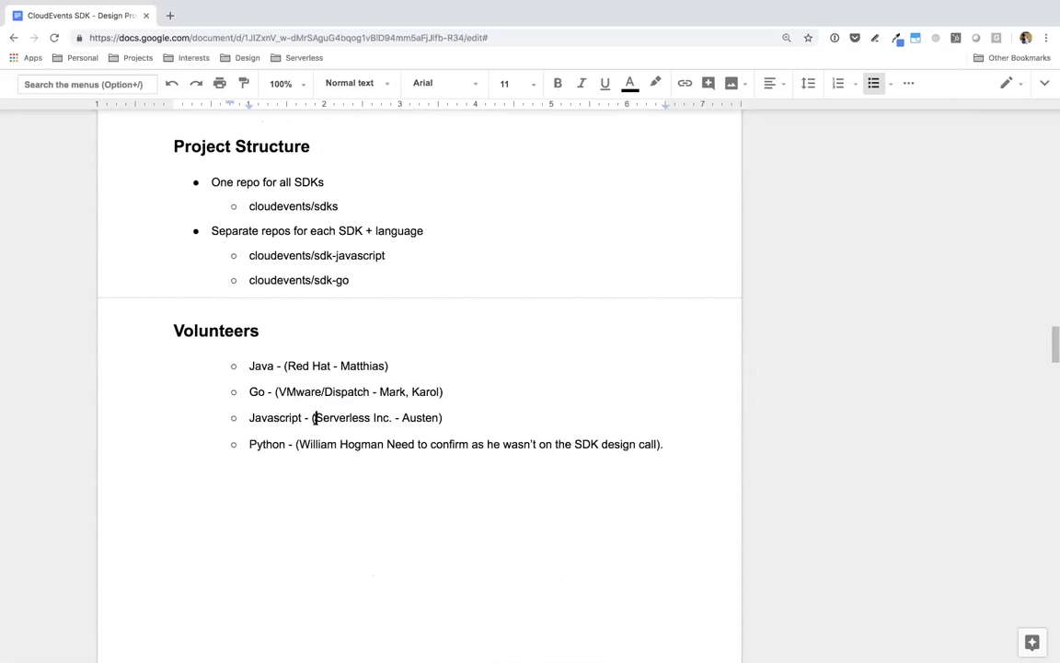
{"action": "double_click", "coordinate": [280, 441]}
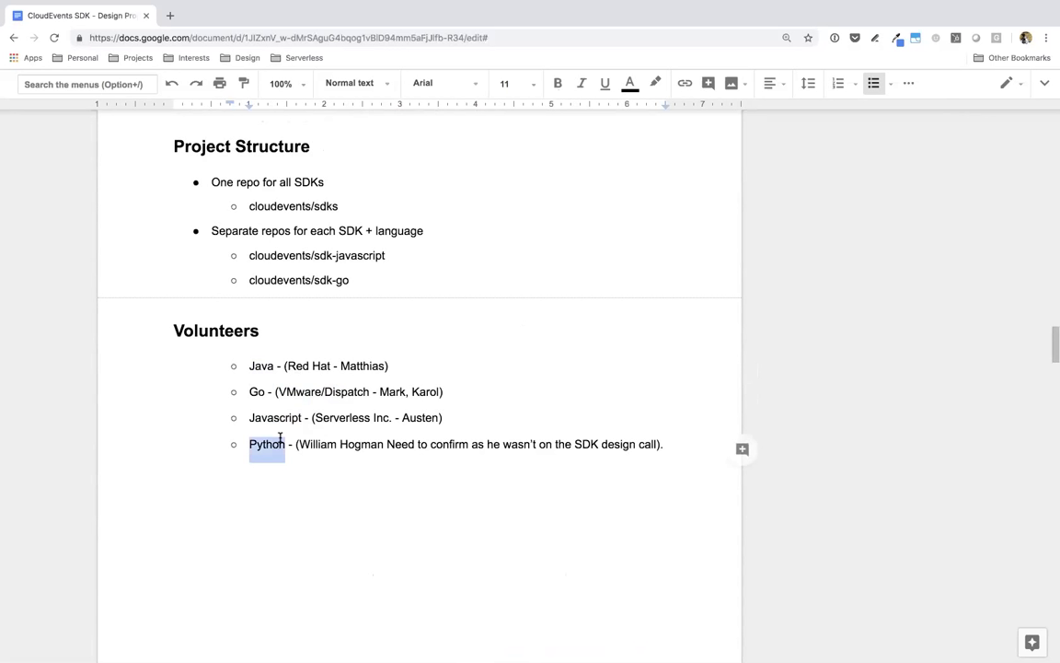
{"action": "left_click_drag", "start_coordinate": [295, 443], "coordinate": [561, 443]}
{"action": "left_click", "coordinate": [564, 443]}
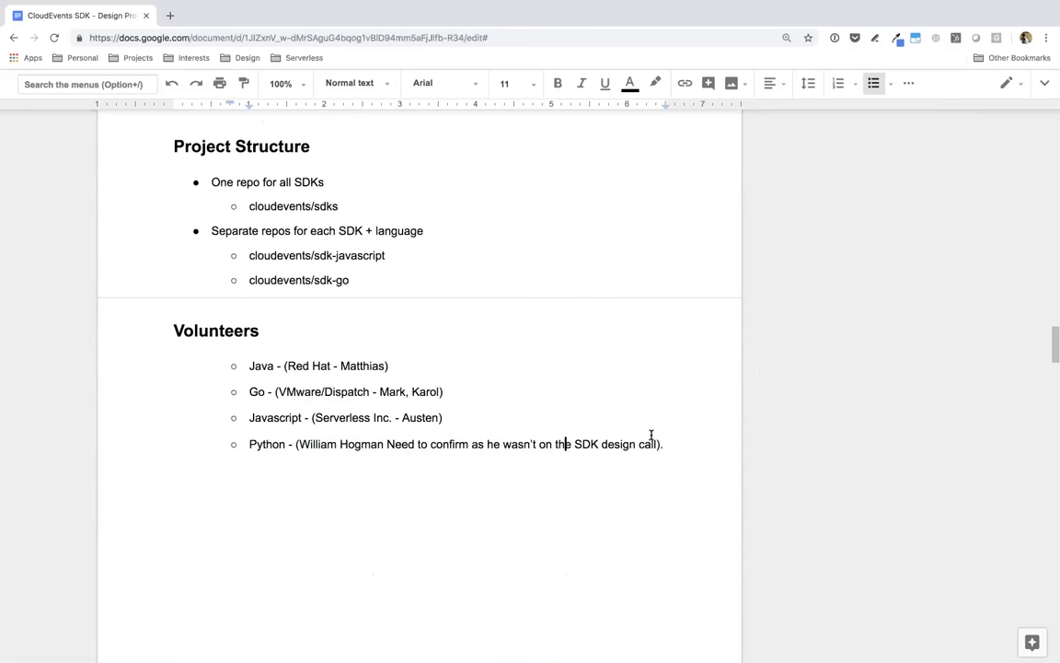
{"action": "left_click_drag", "start_coordinate": [665, 444], "coordinate": [246, 366]}
{"action": "key", "text": "shift+Tab"}
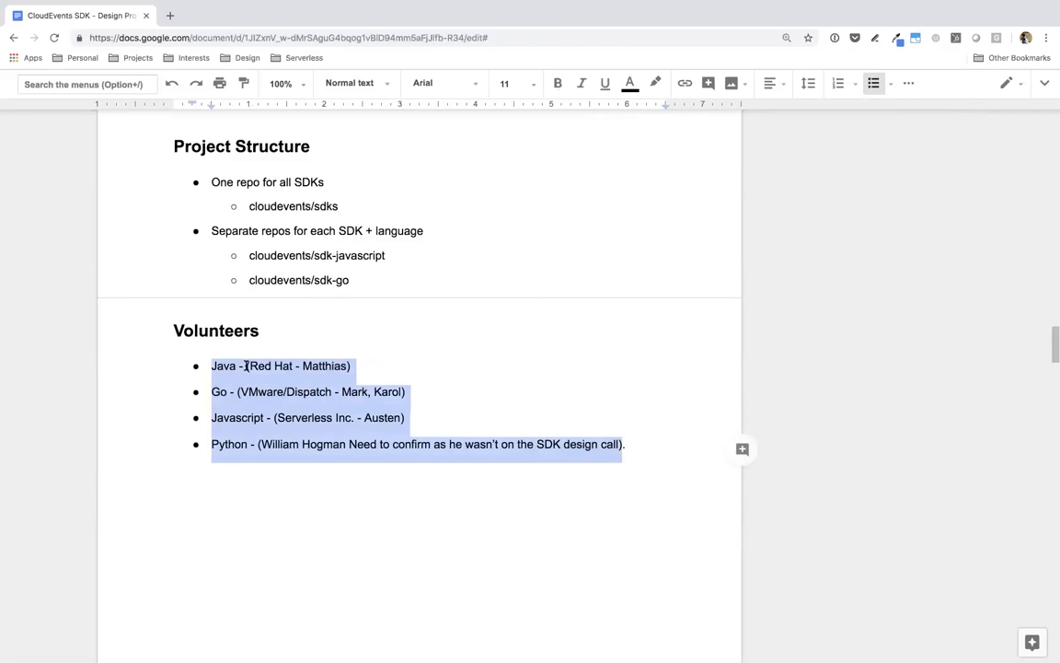
Add a 'C Sharp - (Microsoft)' bullet after the Python entry.
{"action": "left_click", "coordinate": [643, 443]}
{"action": "key", "text": "Return"}
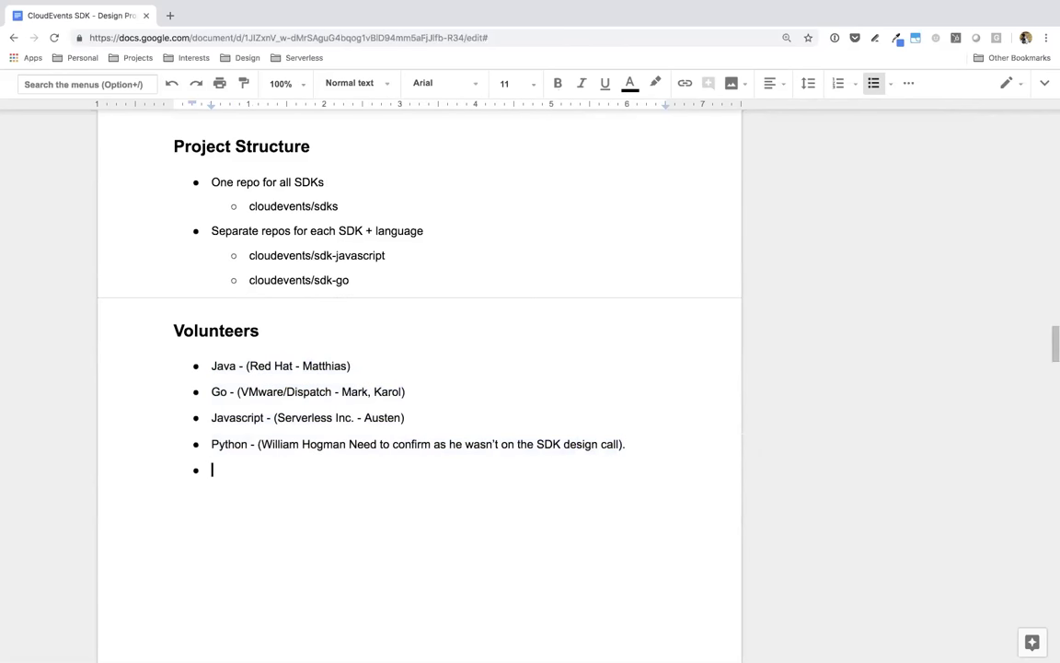
{"action": "type", "text": "C Sharp - (Microsoft)"}
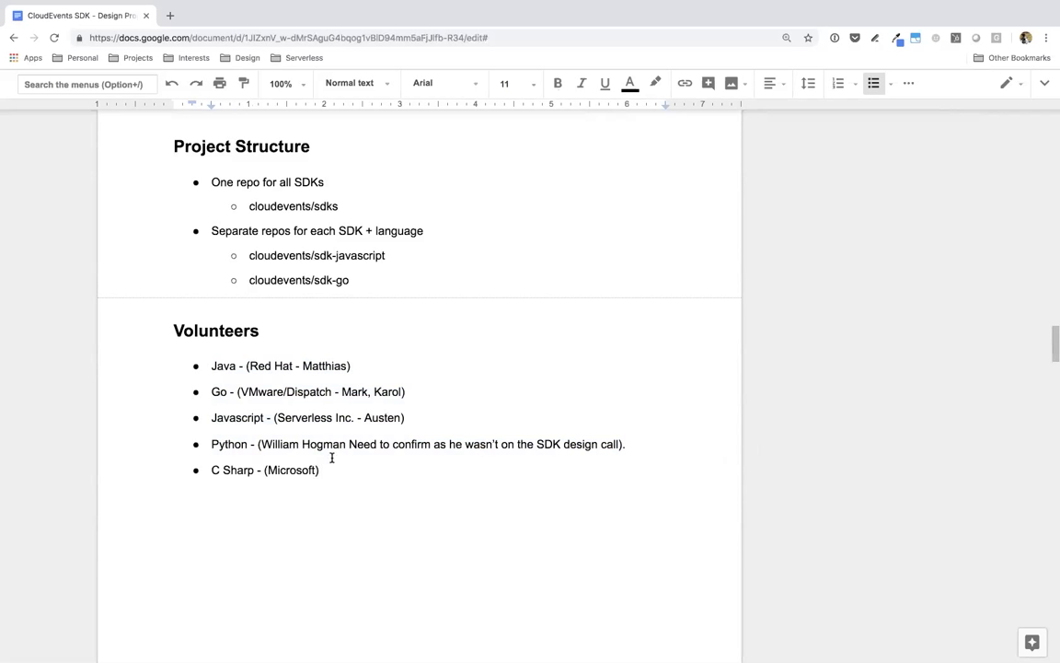
{"action": "scroll", "coordinate": [329, 456], "scroll_direction": "up", "scroll_amount": 10}
Scroll up through the roadmap until the Initiatives (Prioritized) list is visible.
{"action": "scroll", "coordinate": [332, 458], "scroll_direction": "up", "scroll_amount": 15}
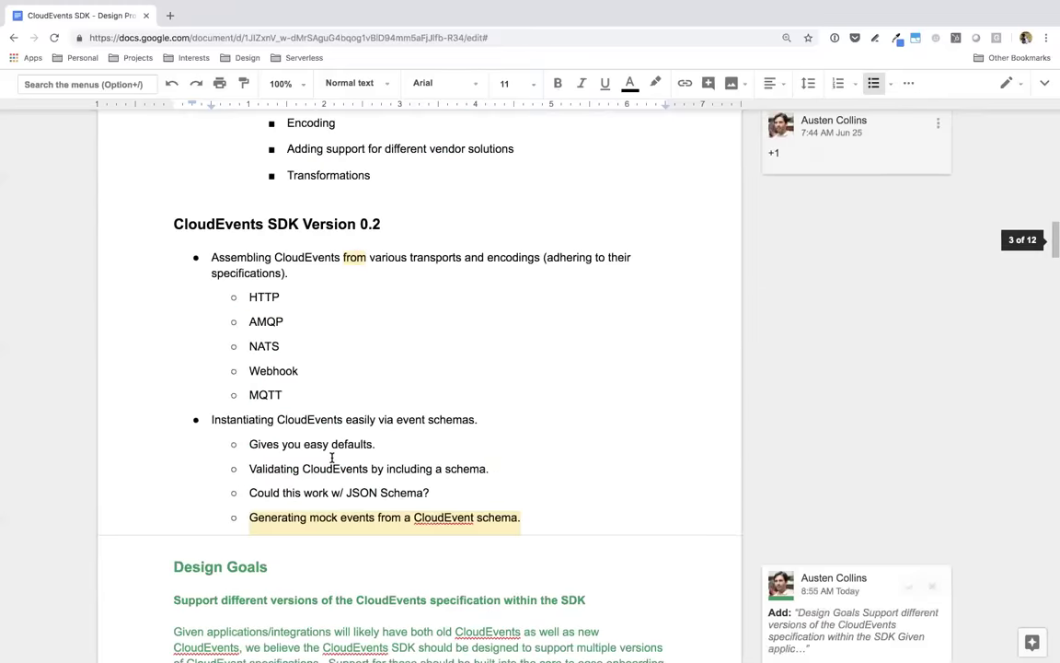
{"action": "scroll", "coordinate": [332, 458], "scroll_direction": "up", "scroll_amount": 12}
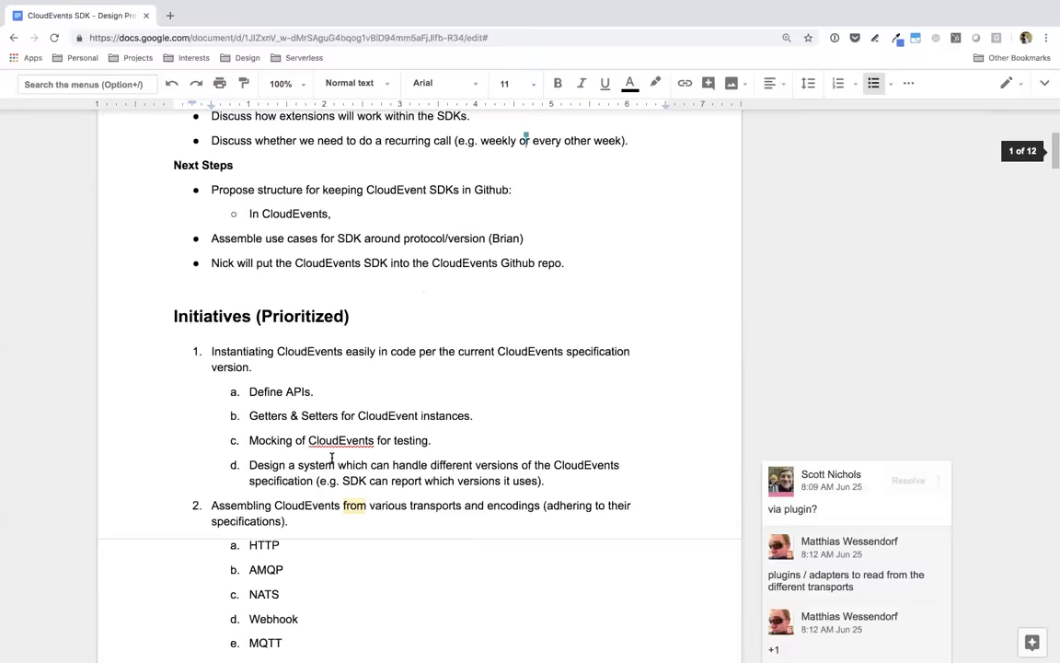
{"action": "scroll", "coordinate": [332, 457], "scroll_direction": "down", "scroll_amount": 6}
{"action": "scroll", "coordinate": [331, 457], "scroll_direction": "down", "scroll_amount": 4}
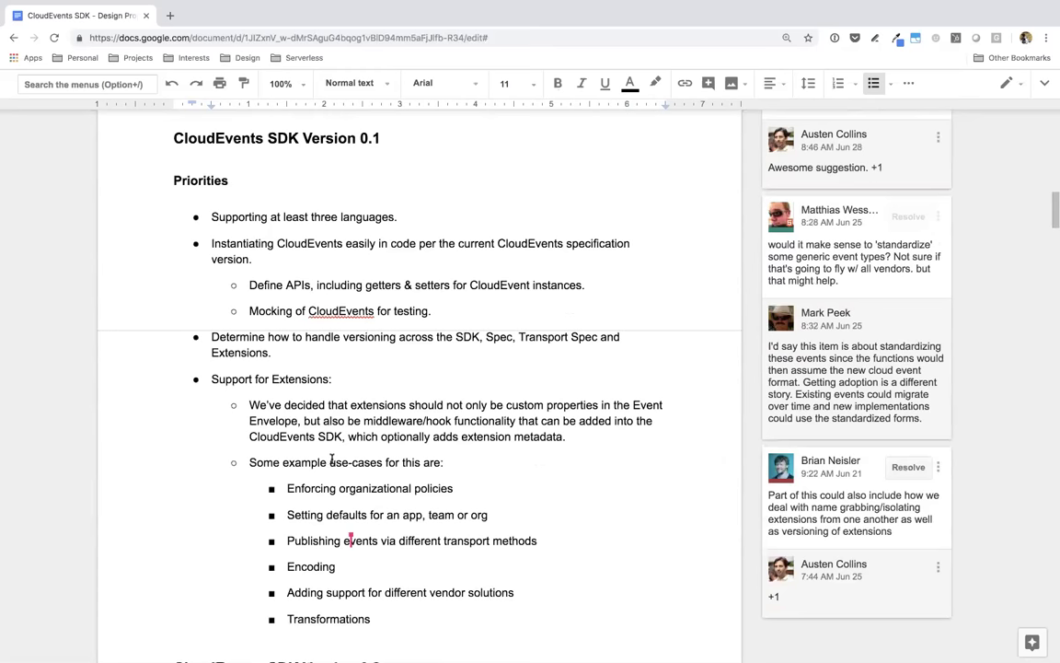
{"action": "scroll", "coordinate": [304, 359], "scroll_direction": "down", "scroll_amount": 5}
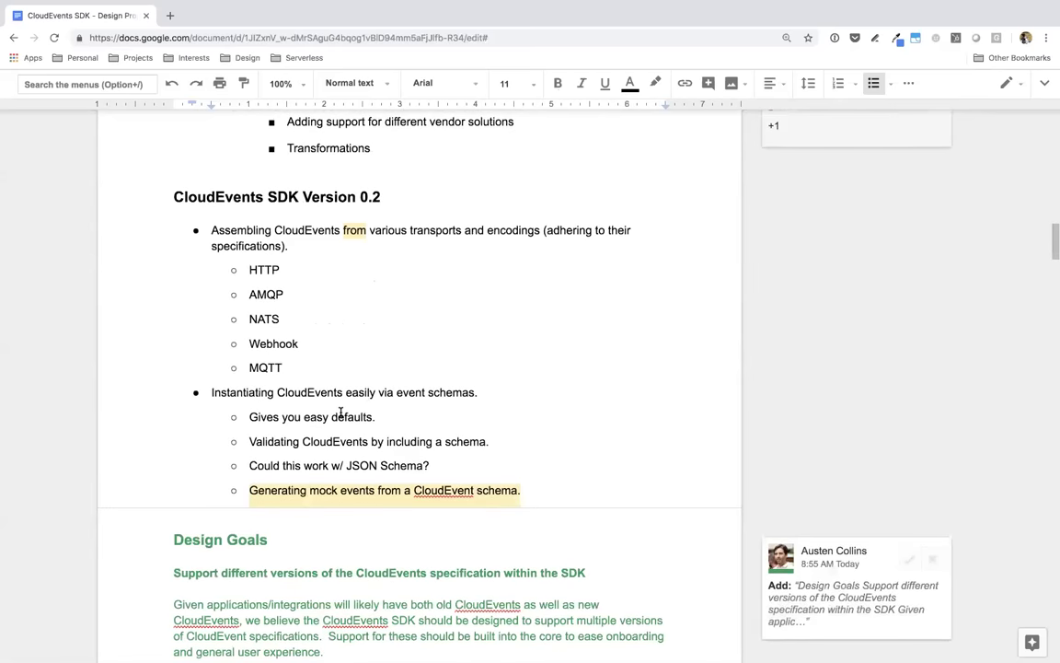
{"action": "scroll", "coordinate": [339, 414], "scroll_direction": "up", "scroll_amount": 2}
{"action": "scroll", "coordinate": [335, 485], "scroll_direction": "up", "scroll_amount": 4}
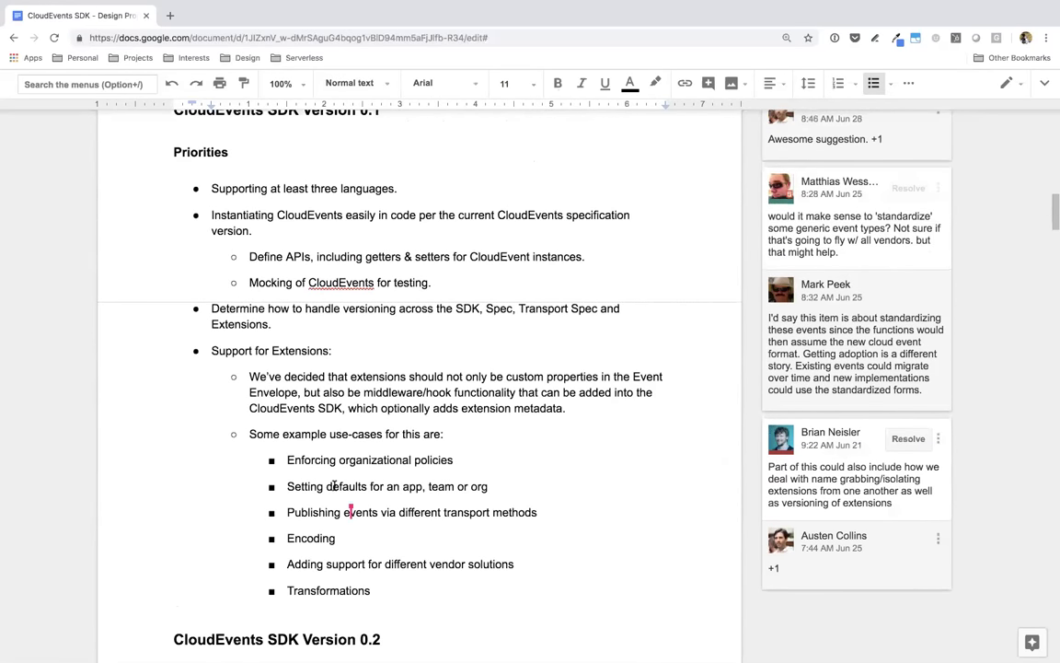
{"action": "scroll", "coordinate": [334, 485], "scroll_direction": "up", "scroll_amount": 1}
{"action": "scroll", "coordinate": [334, 485], "scroll_direction": "up", "scroll_amount": 8}
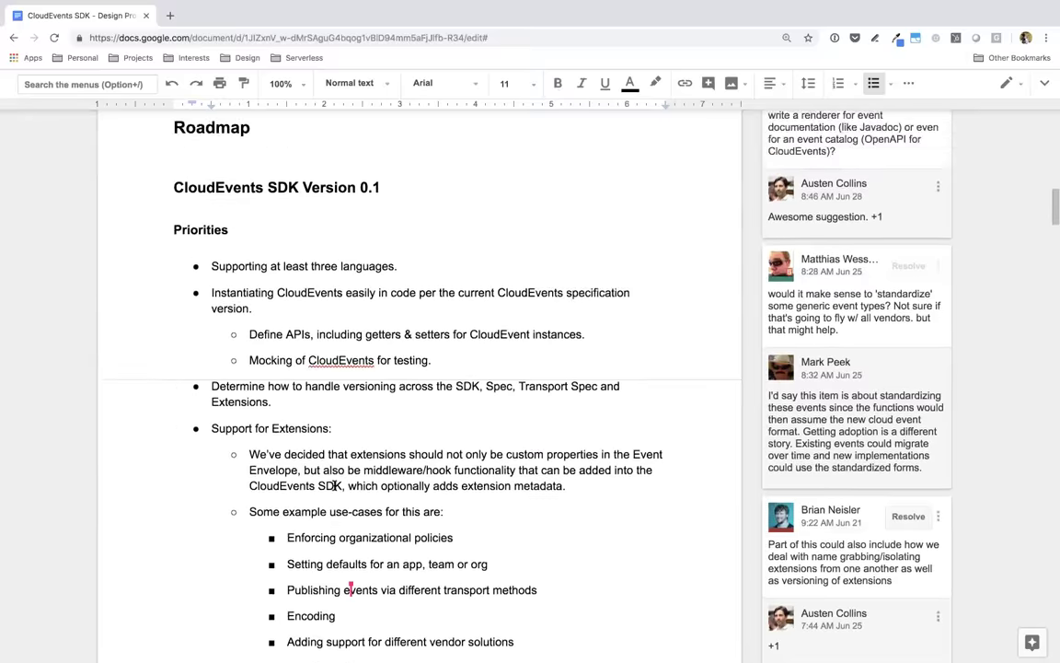
{"action": "scroll", "coordinate": [212, 304], "scroll_direction": "up", "scroll_amount": 2}
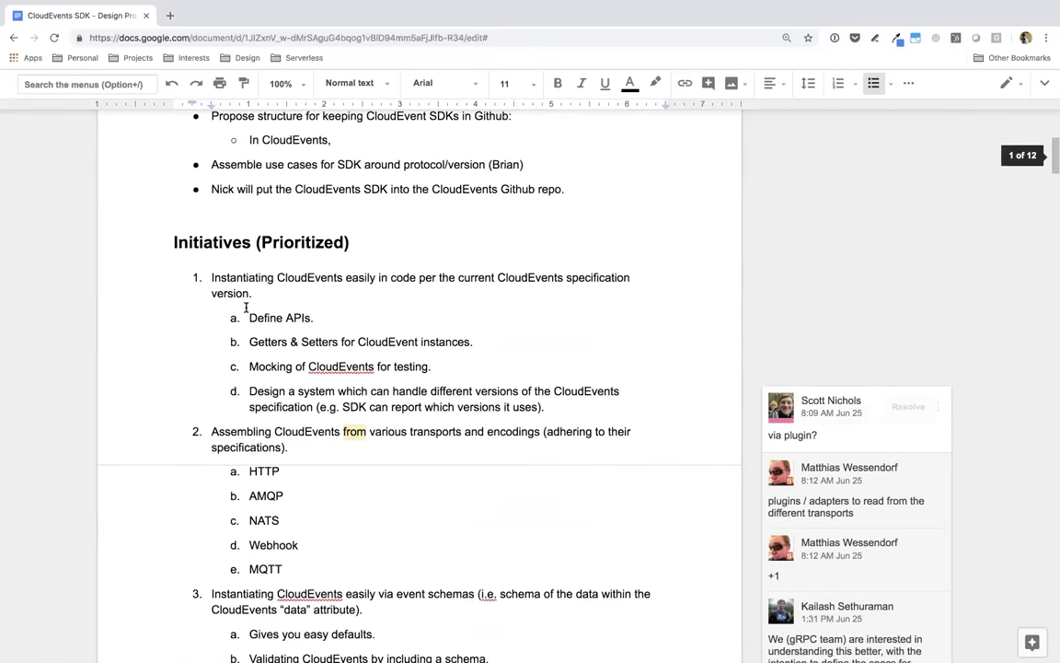
{"action": "scroll", "coordinate": [241, 357], "scroll_direction": "down", "scroll_amount": 1}
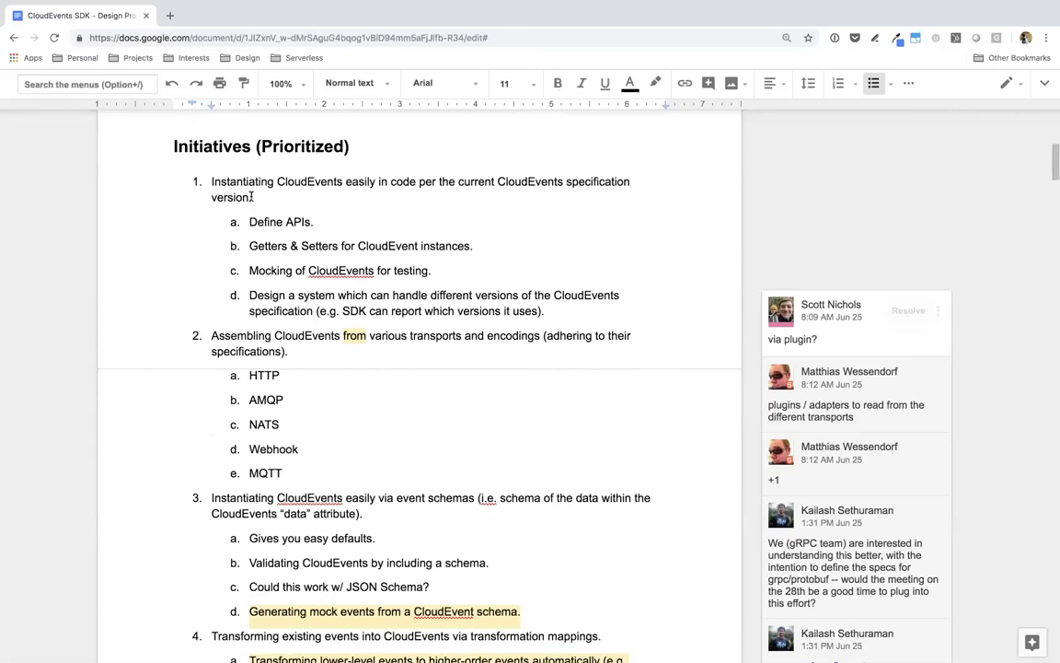
Highlight initiatives 1 to 3 while reading them, then clear the selection.
{"action": "left_click_drag", "start_coordinate": [211, 181], "coordinate": [373, 546]}
{"action": "left_click", "coordinate": [372, 543]}
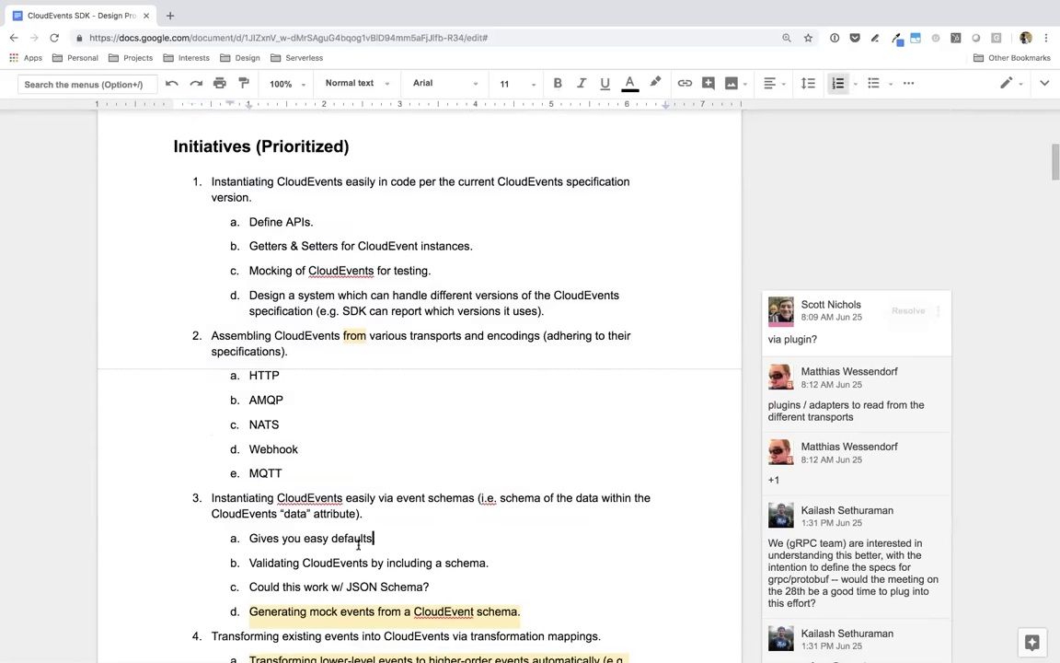
{"action": "scroll", "coordinate": [364, 539], "scroll_direction": "up", "scroll_amount": 1}
{"action": "scroll", "coordinate": [348, 532], "scroll_direction": "down", "scroll_amount": 3}
{"action": "scroll", "coordinate": [348, 532], "scroll_direction": "down", "scroll_amount": 6}
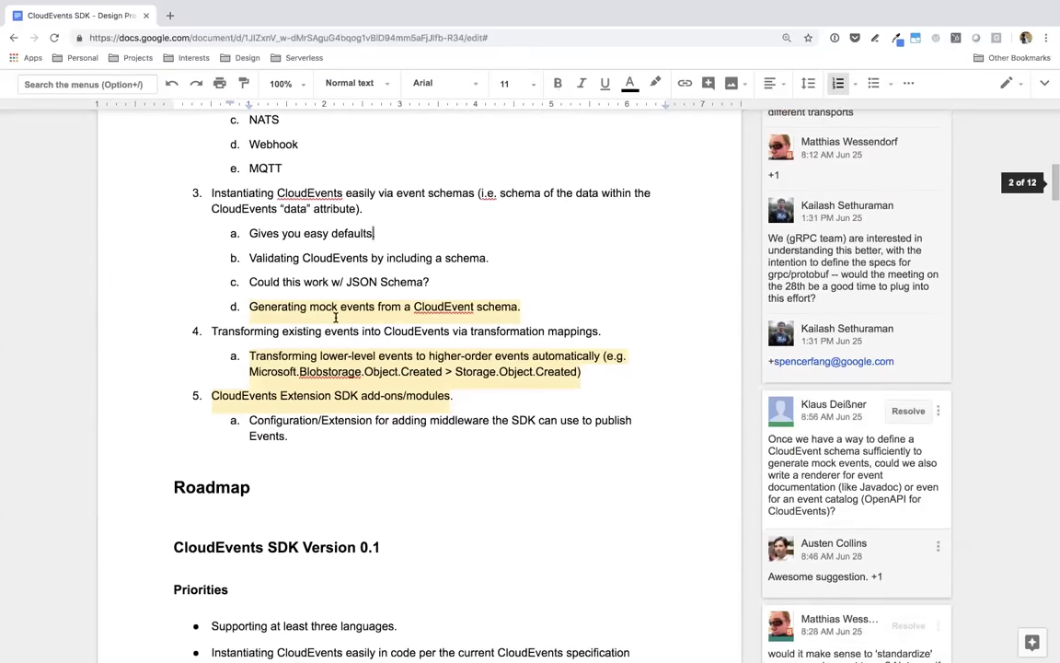
Highlight the Version 0.1 heading and put the caret after the versioning bullet.
{"action": "left_click_drag", "start_coordinate": [154, 136], "coordinate": [384, 147]}
{"action": "left_click", "coordinate": [384, 147]}
{"action": "left_click", "coordinate": [377, 358]}
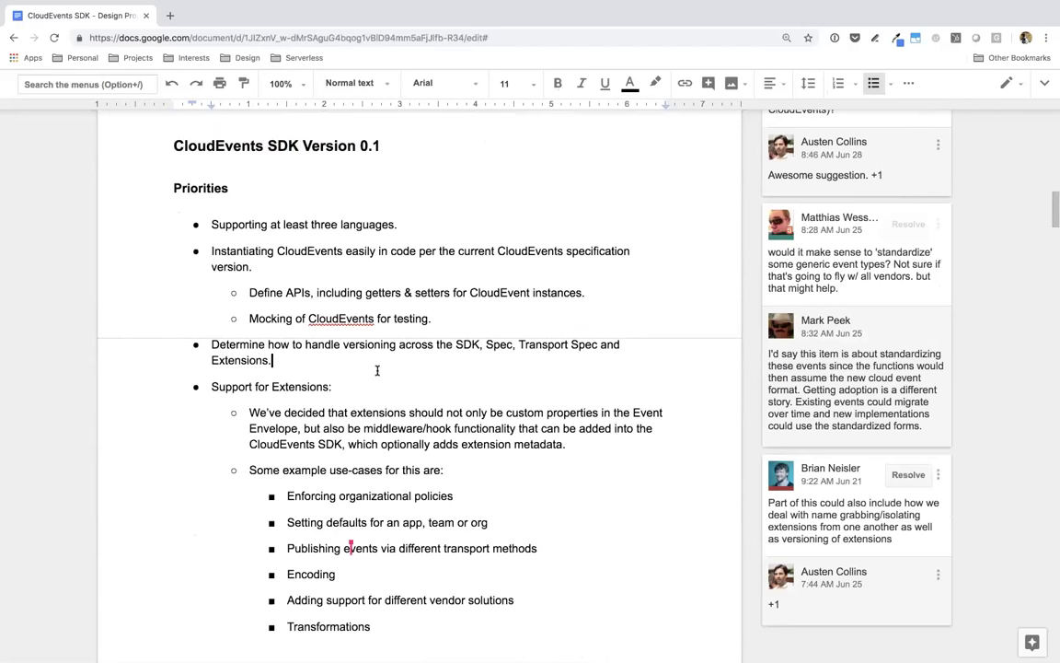
{"action": "scroll", "coordinate": [378, 369], "scroll_direction": "down", "scroll_amount": 1}
{"action": "scroll", "coordinate": [378, 371], "scroll_direction": "up", "scroll_amount": 1}
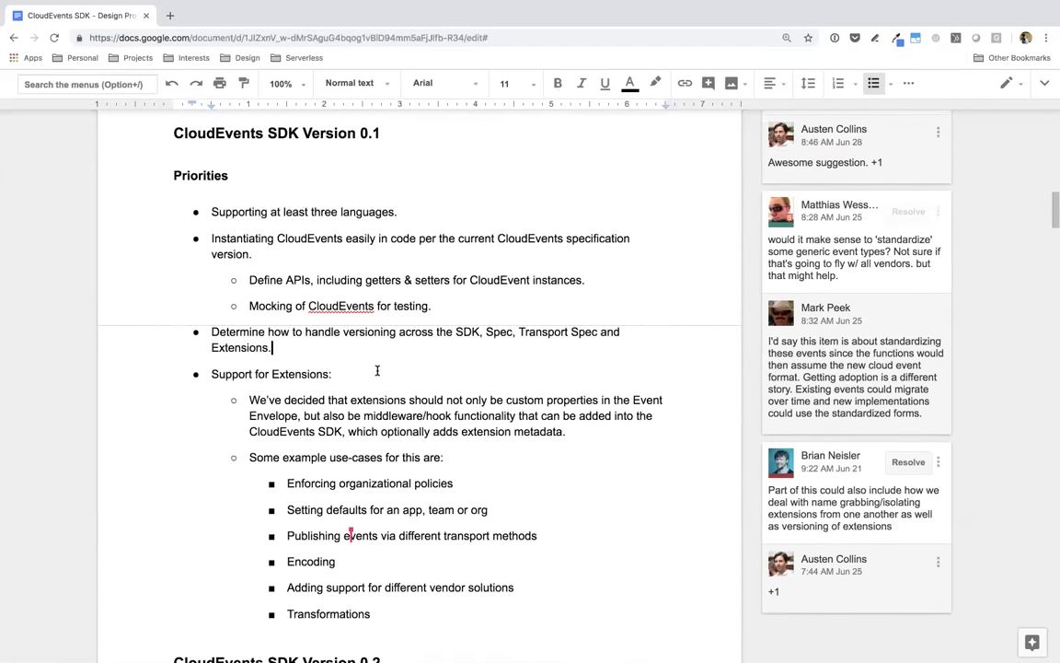
Highlight and read the Version 0.1 extension use-cases, leaving the caret after Encoding.
{"action": "left_click_drag", "start_coordinate": [212, 238], "coordinate": [322, 401]}
{"action": "scroll", "coordinate": [292, 570], "scroll_direction": "down", "scroll_amount": 2}
{"action": "scroll", "coordinate": [292, 572], "scroll_direction": "down", "scroll_amount": 1}
{"action": "left_click_drag", "start_coordinate": [287, 327], "coordinate": [301, 619]}
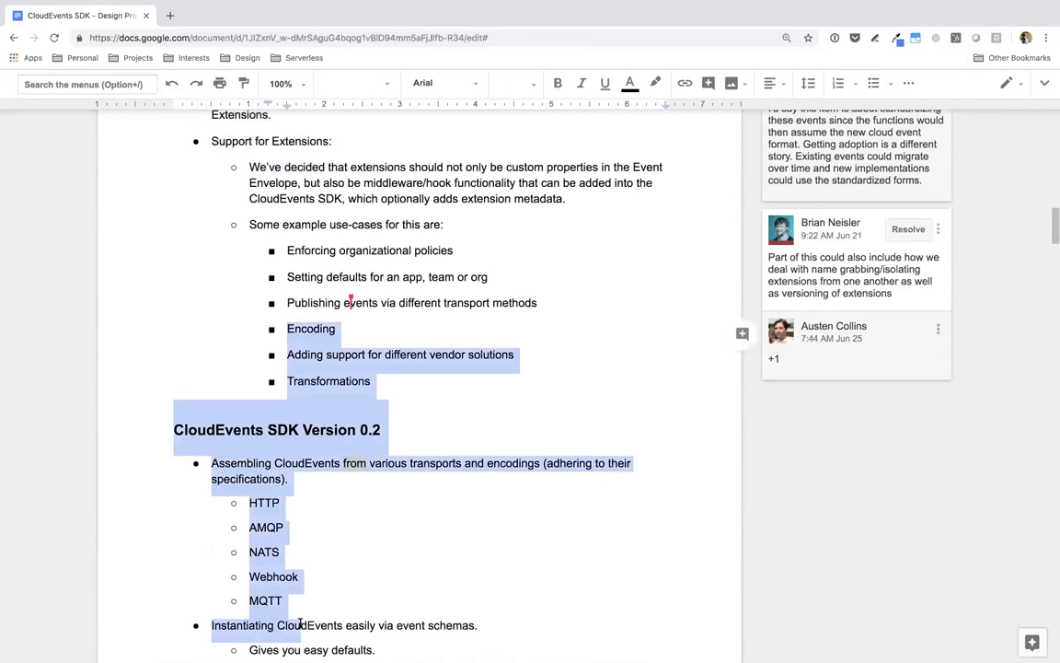
{"action": "scroll", "coordinate": [311, 454], "scroll_direction": "down", "scroll_amount": 2}
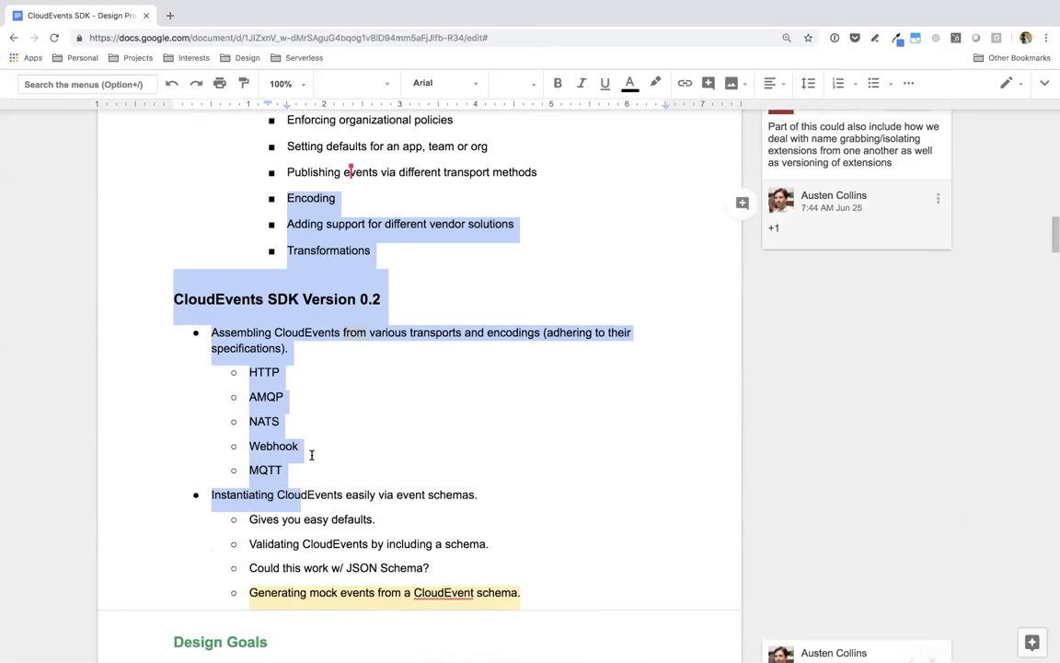
{"action": "scroll", "coordinate": [345, 244], "scroll_direction": "up", "scroll_amount": 1}
{"action": "left_click", "coordinate": [345, 241]}
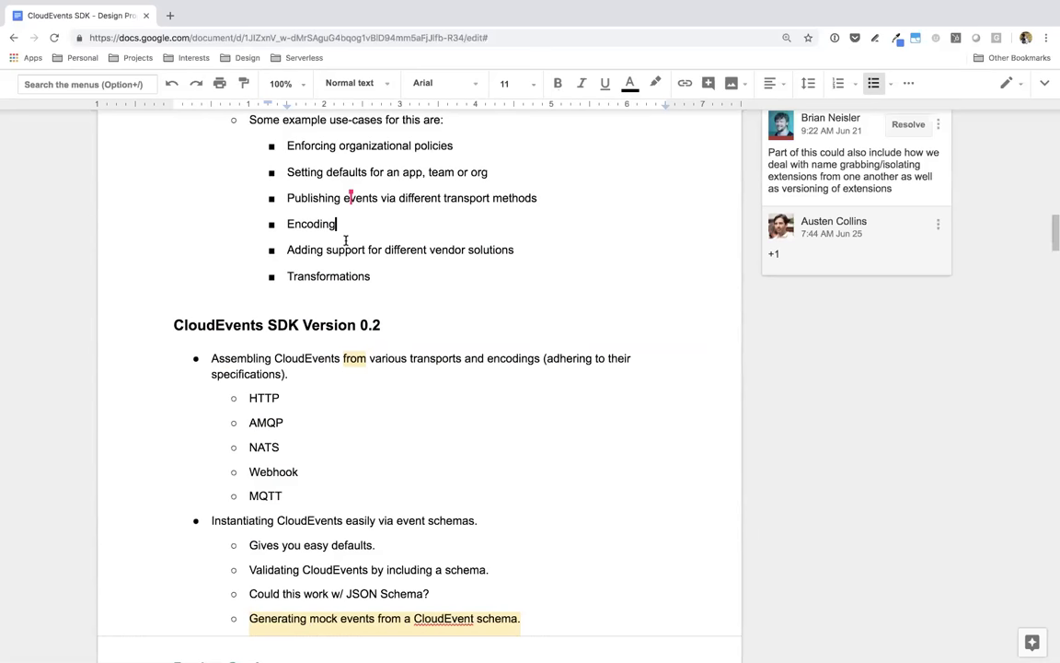
Read through the Version 0.2 section's HTTP, AMQP, NATS, Webhook and MQTT transports.
{"action": "scroll", "coordinate": [345, 240], "scroll_direction": "up", "scroll_amount": 5}
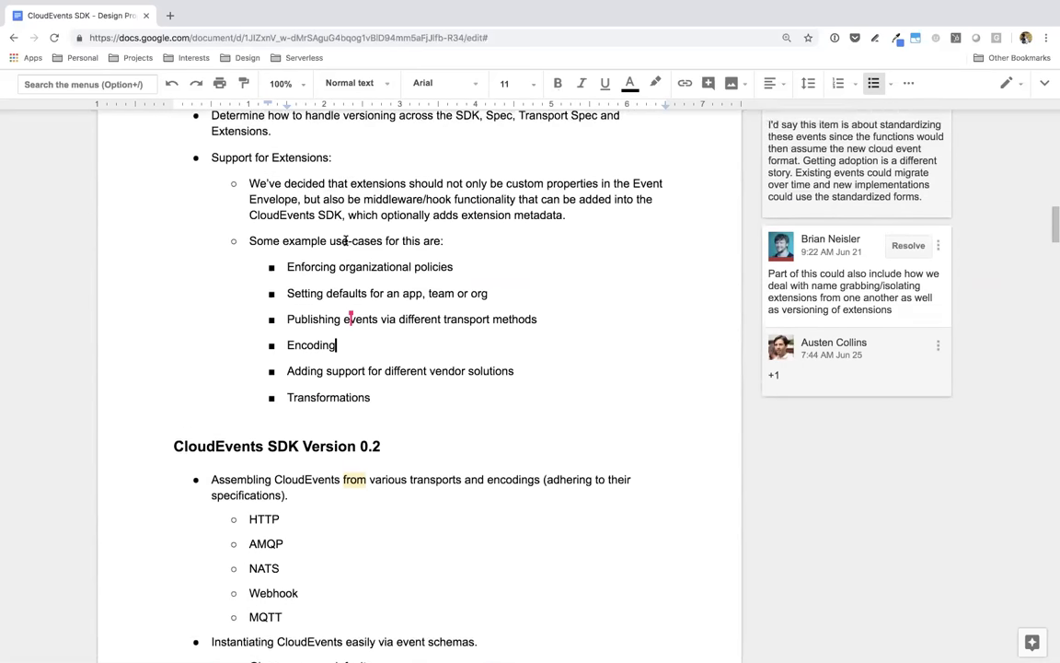
{"action": "left_click_drag", "start_coordinate": [287, 222], "coordinate": [303, 318]}
{"action": "scroll", "coordinate": [305, 313], "scroll_direction": "down", "scroll_amount": 4}
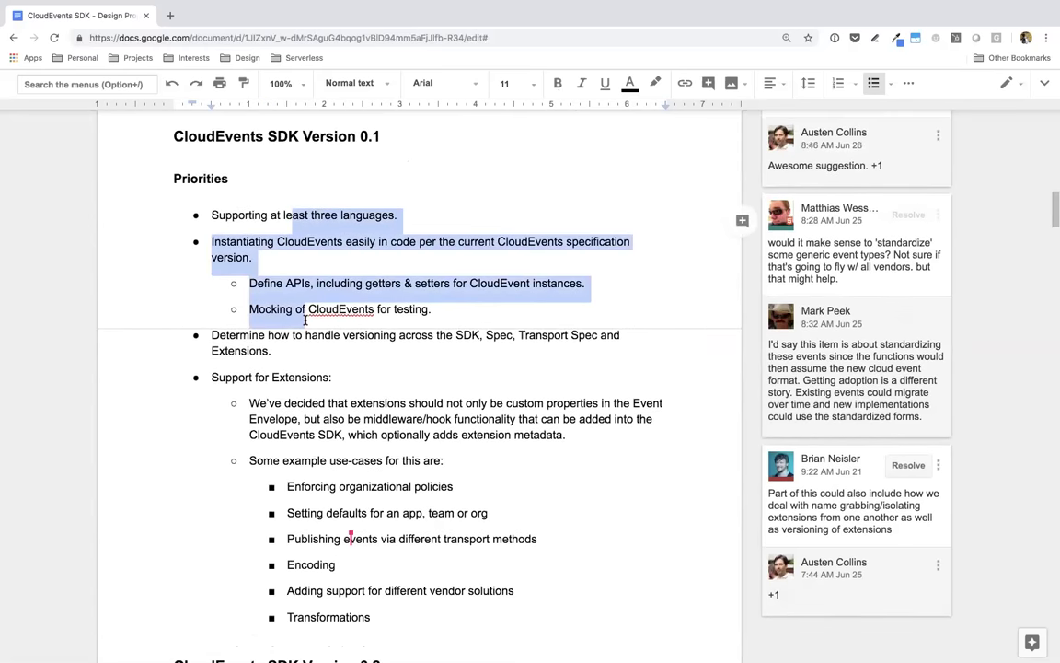
{"action": "scroll", "coordinate": [276, 386], "scroll_direction": "down", "scroll_amount": 1}
{"action": "left_click_drag", "start_coordinate": [259, 379], "coordinate": [388, 557]}
{"action": "left_click", "coordinate": [368, 543]}
{"action": "scroll", "coordinate": [350, 497], "scroll_direction": "down", "scroll_amount": 3}
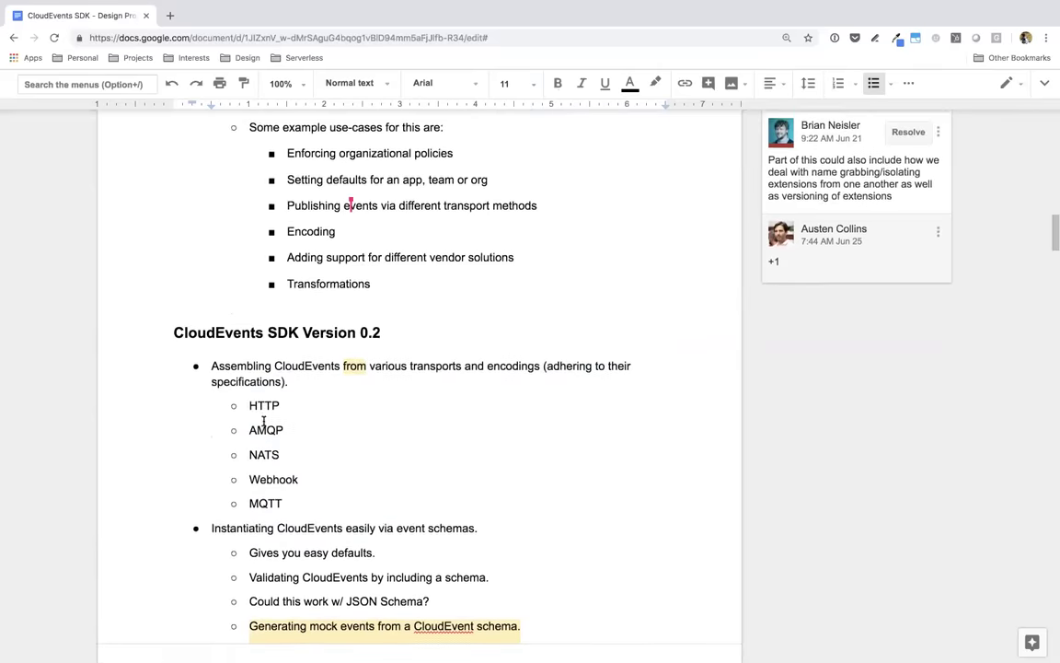
{"action": "scroll", "coordinate": [342, 454], "scroll_direction": "up", "scroll_amount": 12}
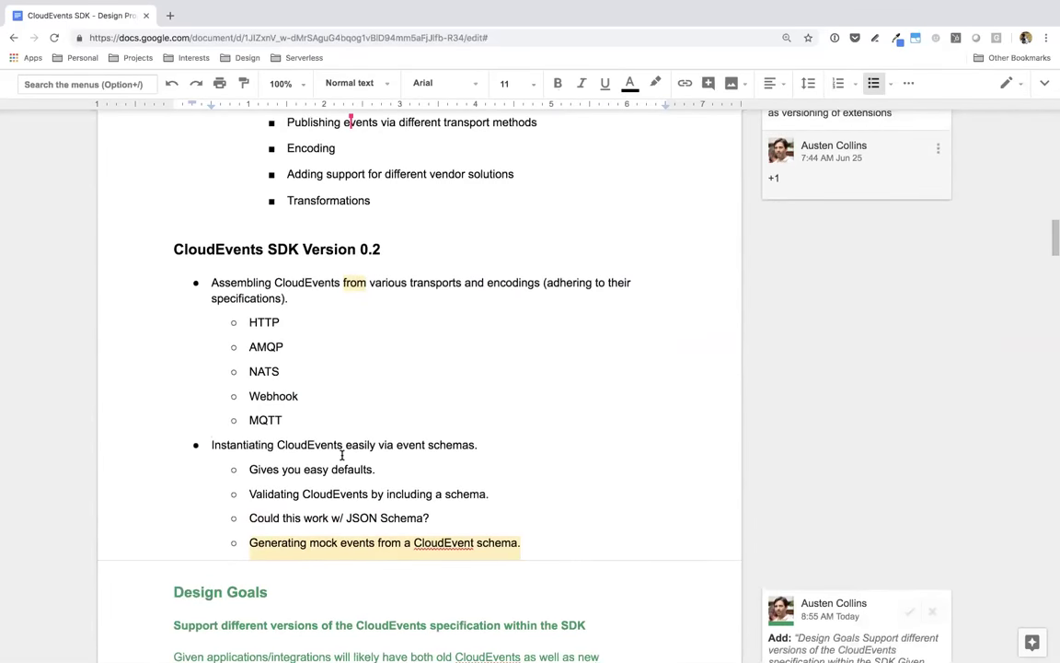